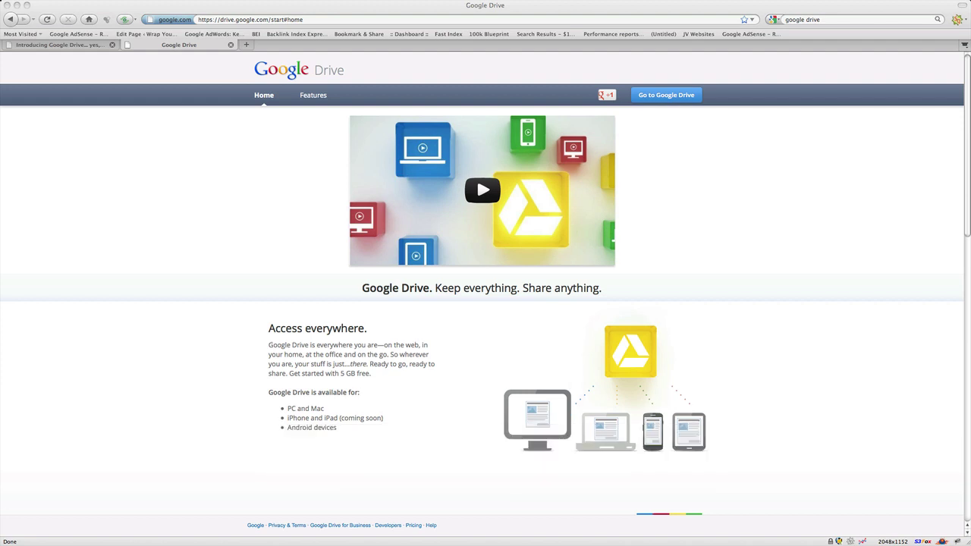
# Go to My Drive in the browser and download Google Drive for Mac
pyautogui.click(658, 147)
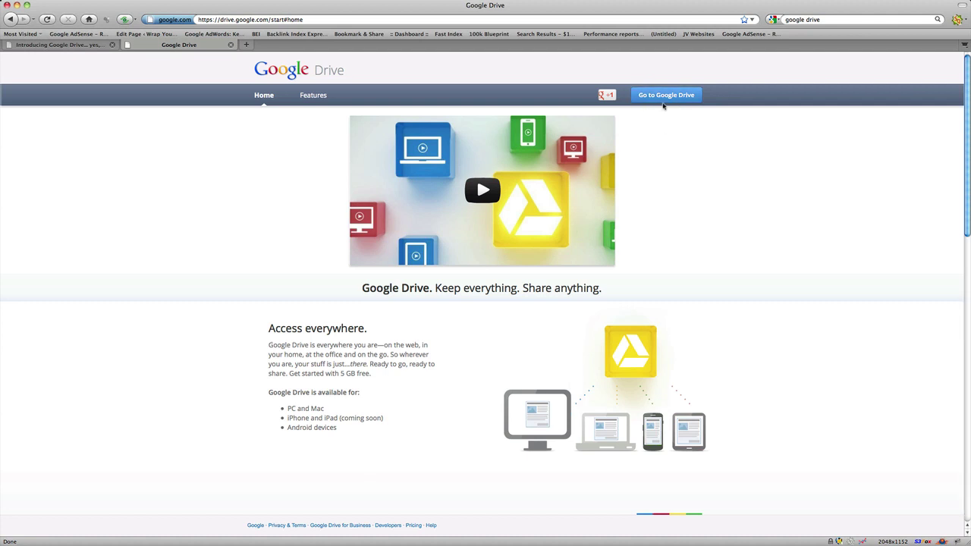
pyautogui.click(663, 102)
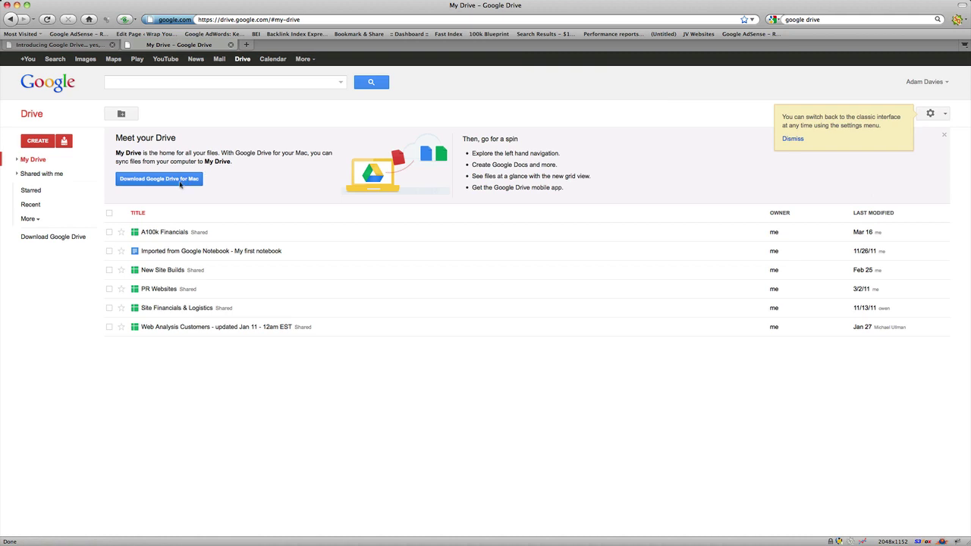
pyautogui.click(140, 182)
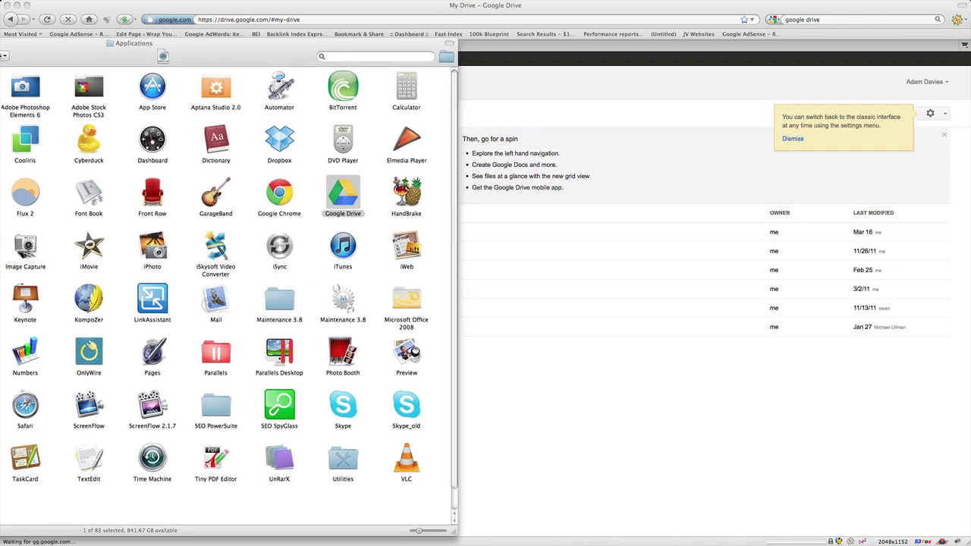
# Sign in to Google Drive for Mac with the account's e-mail address and password
pyautogui.moveTo(99, 104); pyautogui.dragTo(434, 104)
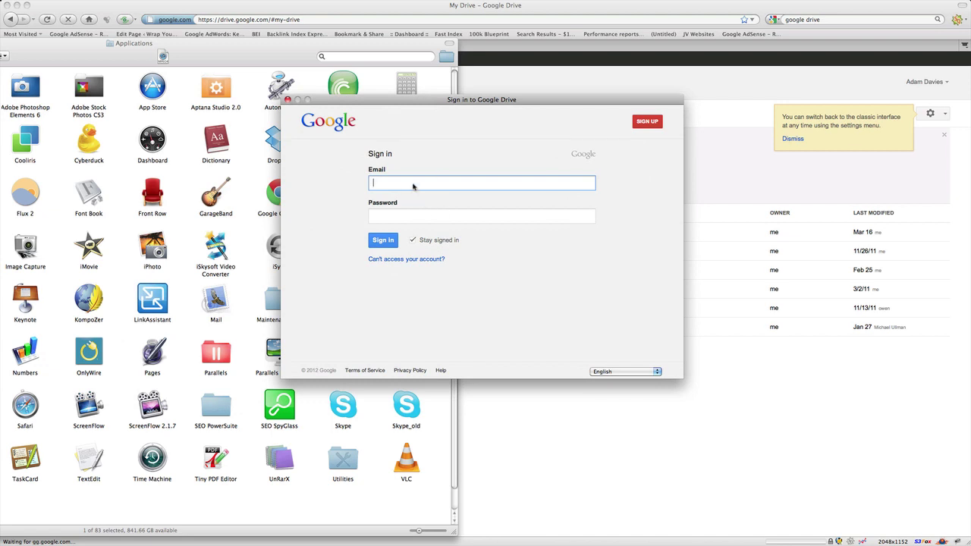
pyautogui.press('Tab')
pyautogui.write('••••••••')
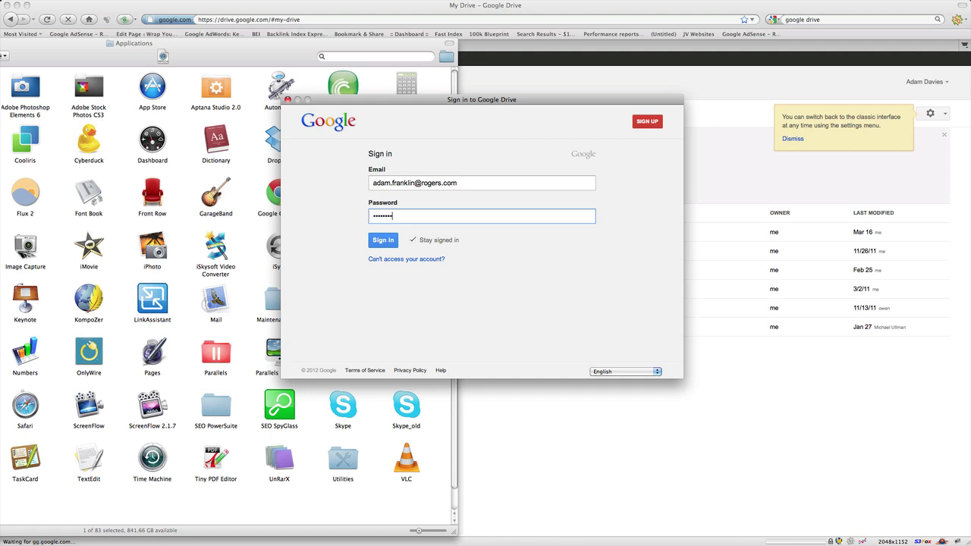
pyautogui.press('Return')
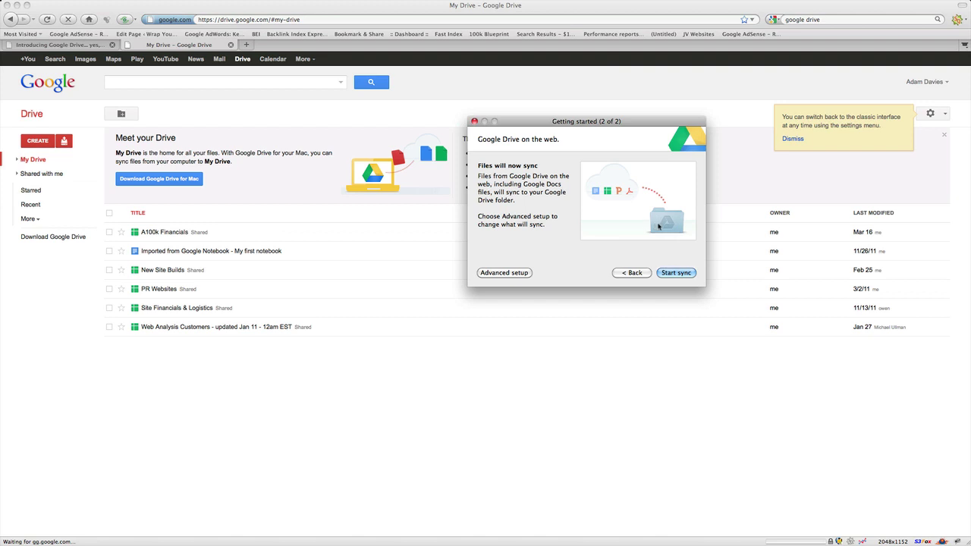
# Start syncing My Drive's six files to the Mac's Google Drive folder
pyautogui.press('Return')
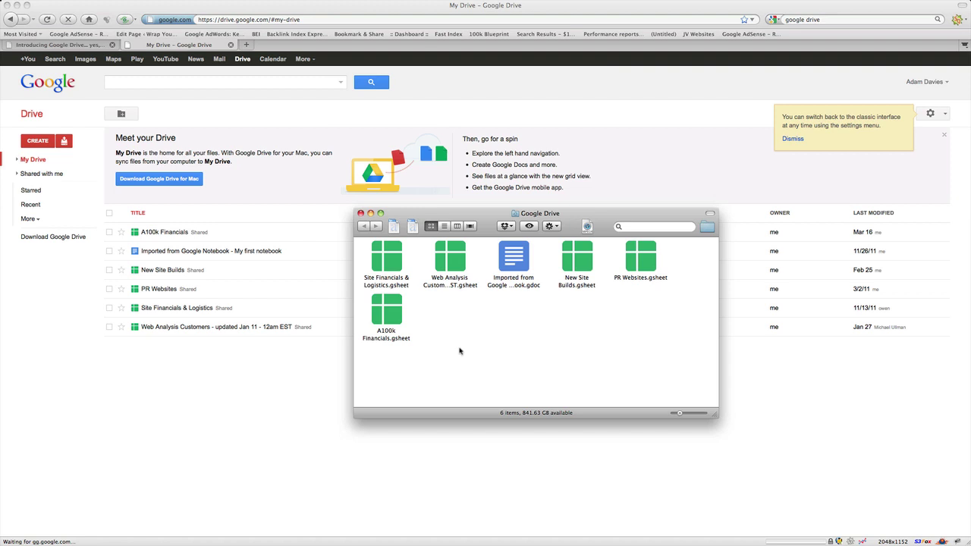
# Create a new folder named 'pictures' inside the Finder Google Drive folder
pyautogui.rightClick(461, 339)
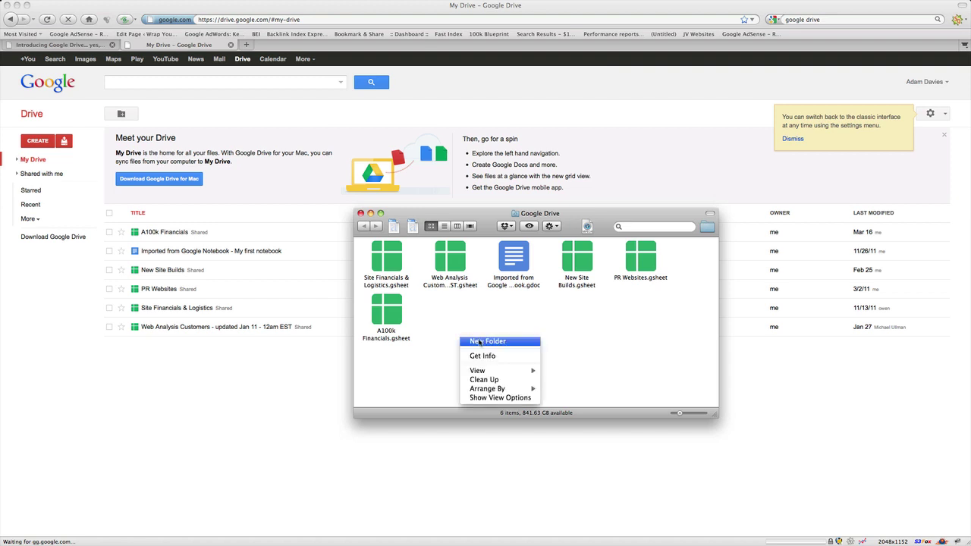
pyautogui.click(480, 342)
pyautogui.write('pic')
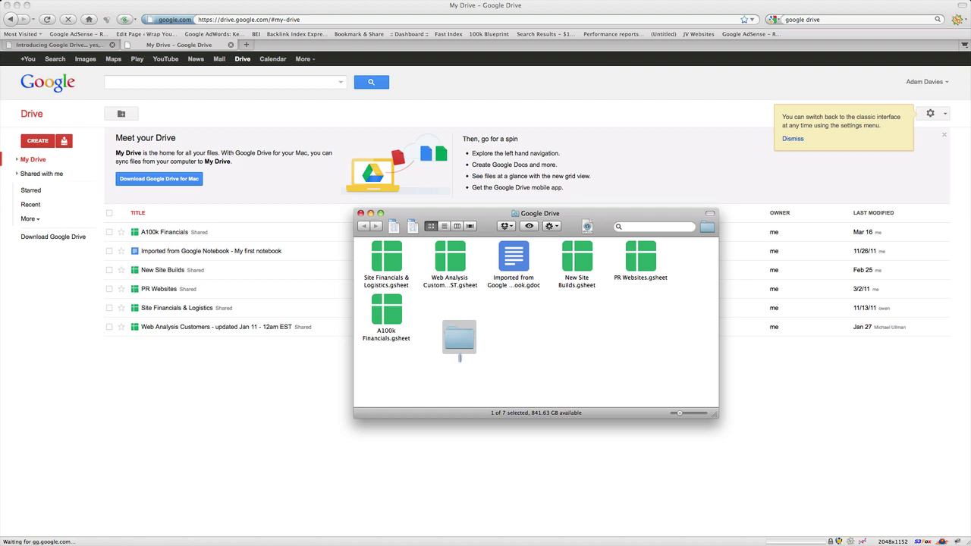
pyautogui.write('tures')
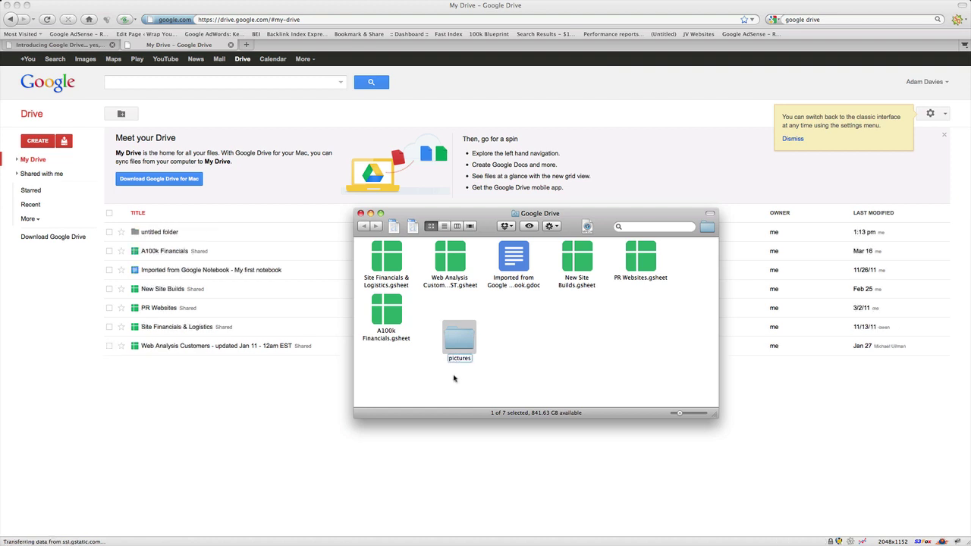
pyautogui.press('Return')
# Move the three PNG images into the pictures folder and check its contents
pyautogui.press('super+Tab')
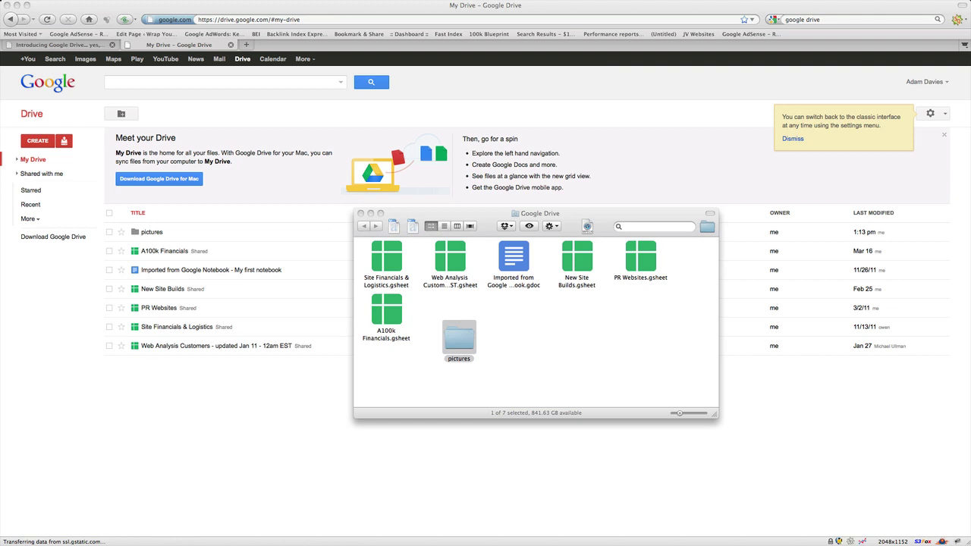
pyautogui.moveTo(2, 288); pyautogui.dragTo(128, 283)
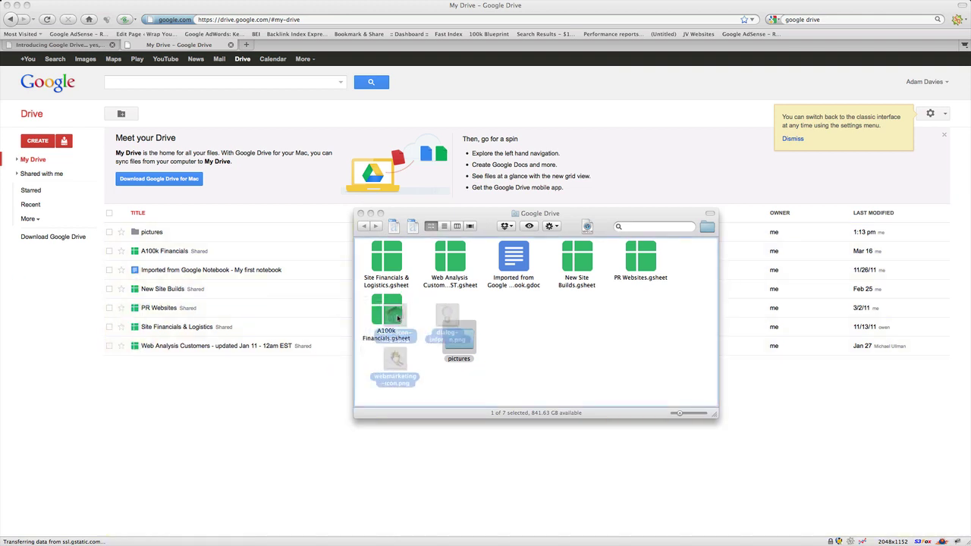
pyautogui.moveTo(398, 319); pyautogui.dragTo(453, 334)
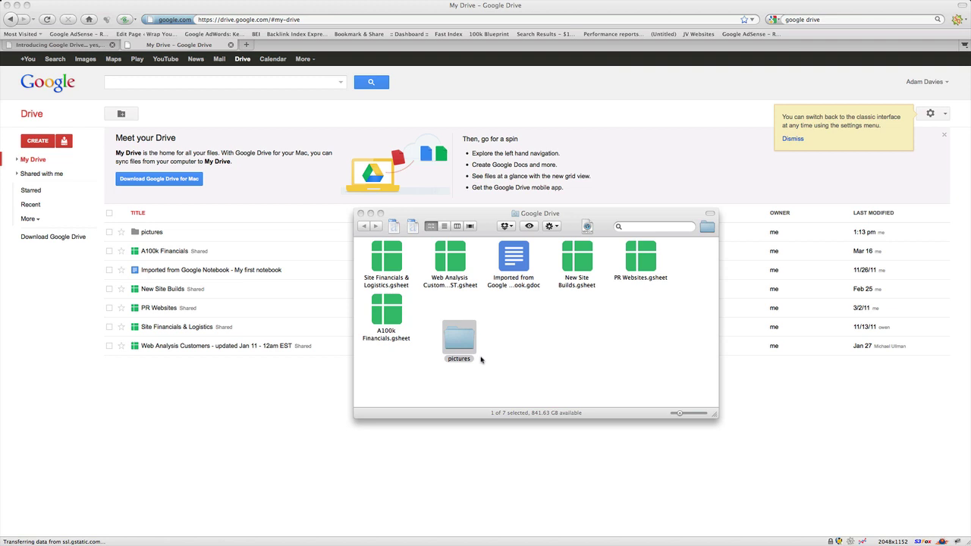
pyautogui.click(478, 355)
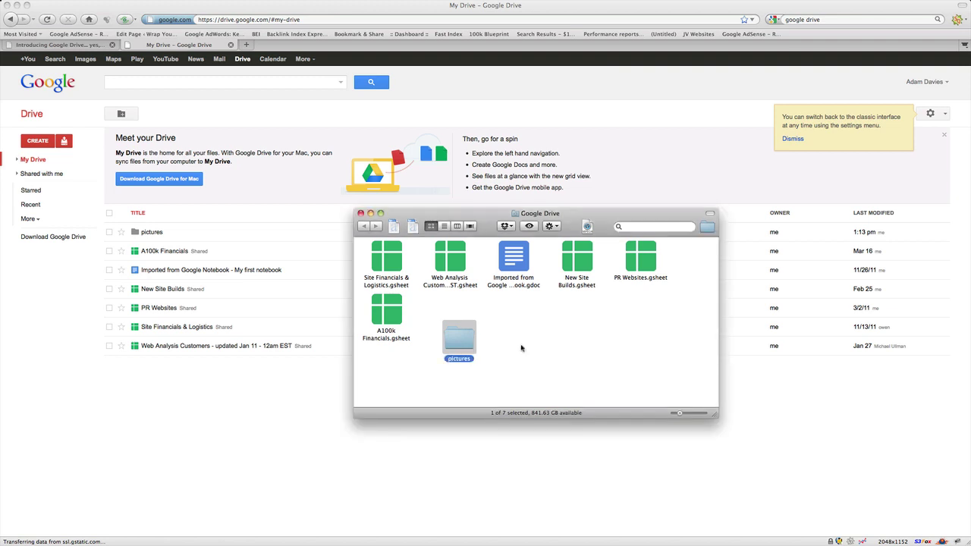
pyautogui.doubleClick(463, 344)
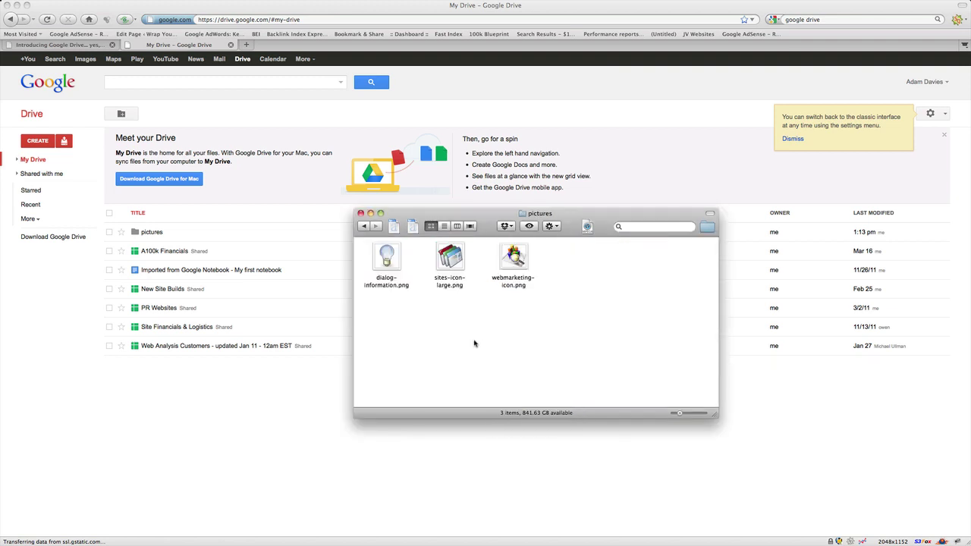
pyautogui.click(363, 226)
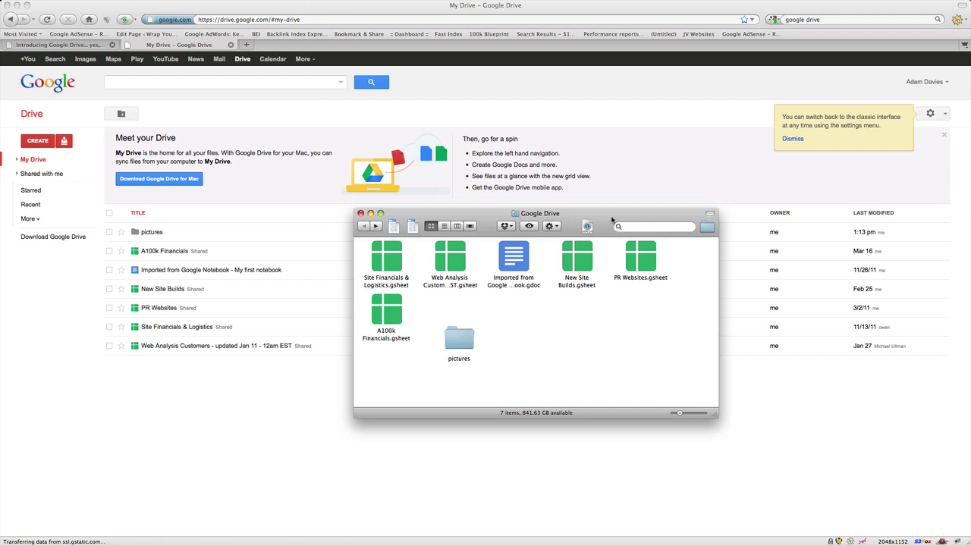
pyautogui.moveTo(613, 222); pyautogui.dragTo(603, 227)
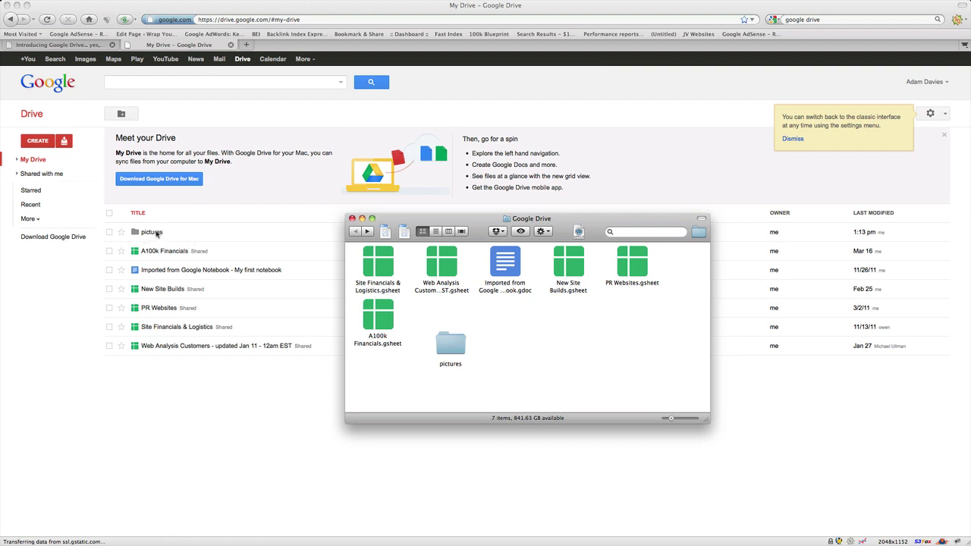
# In web Drive's pictures folder, select dialog-information.png, sites-icon-large.png and webmarketing-icon.png and open Share
pyautogui.moveTo(638, 220); pyautogui.dragTo(0, 220)
pyautogui.click(150, 236)
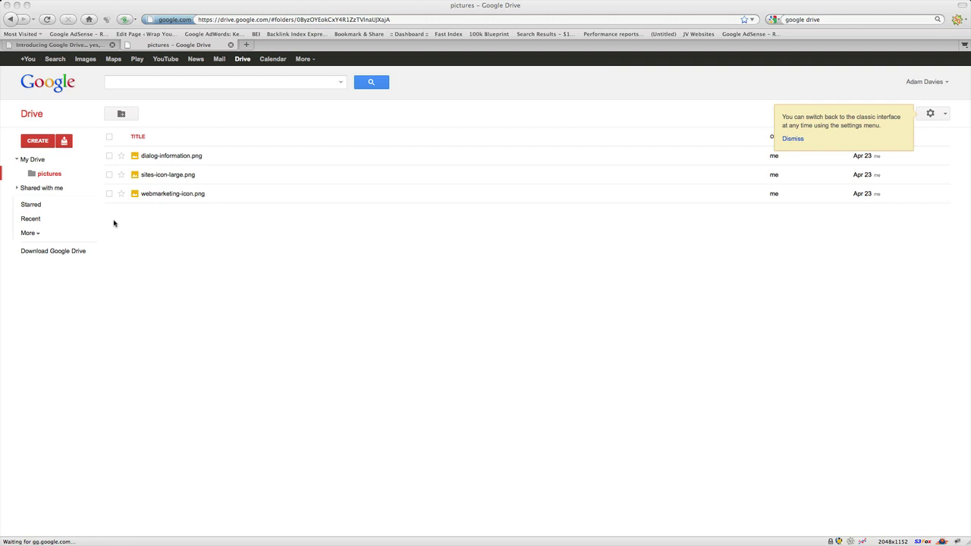
pyautogui.click(109, 156)
pyautogui.click(109, 174)
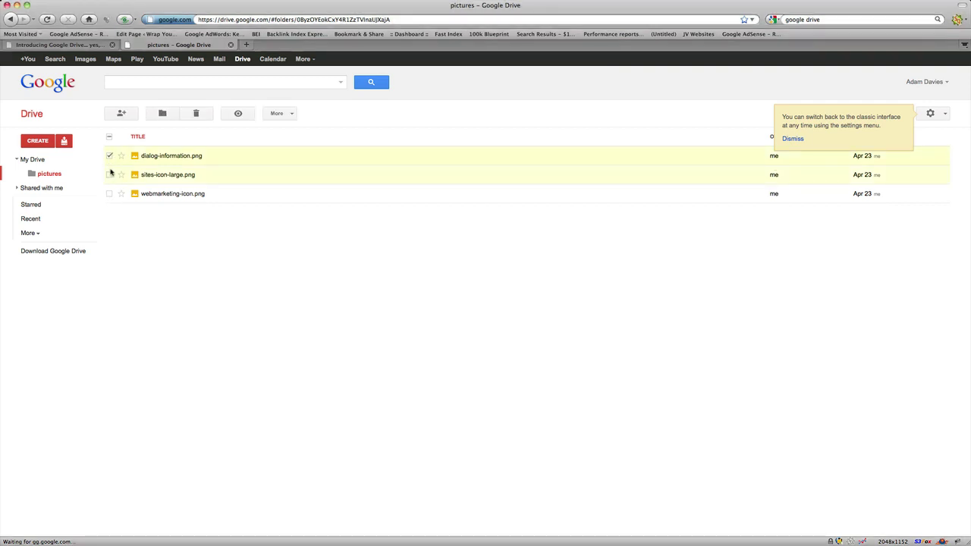
pyautogui.click(109, 193)
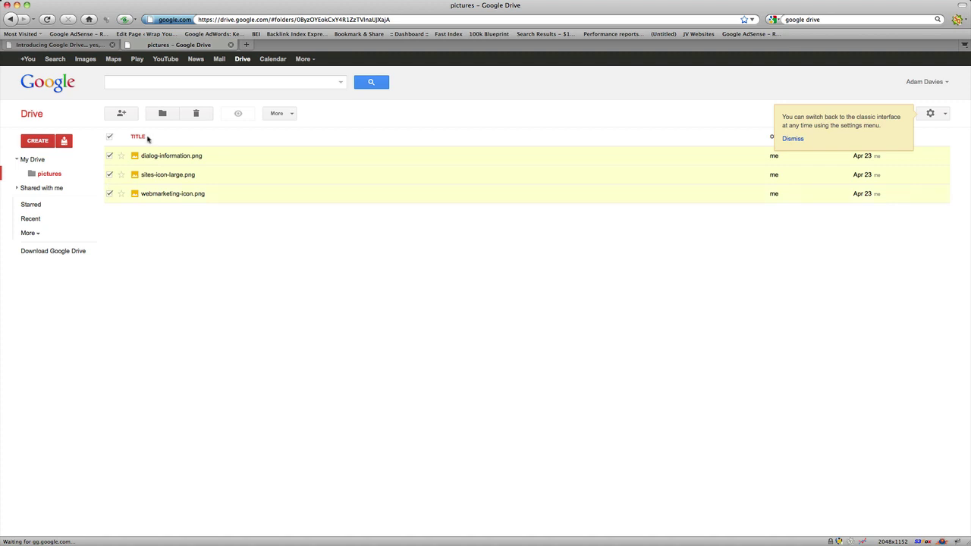
pyautogui.click(121, 115)
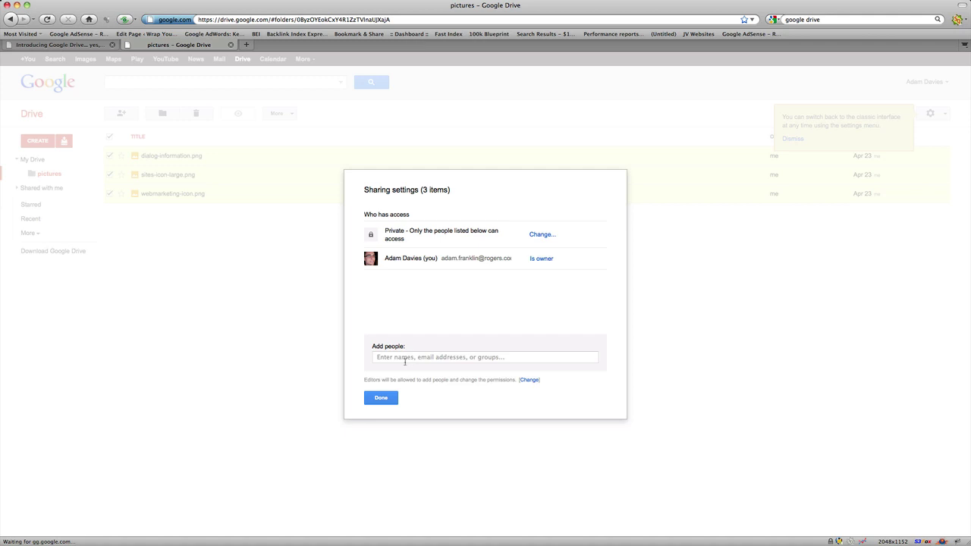
# Cancel adding people and close Sharing settings, keeping the three PNGs private
pyautogui.click(406, 359)
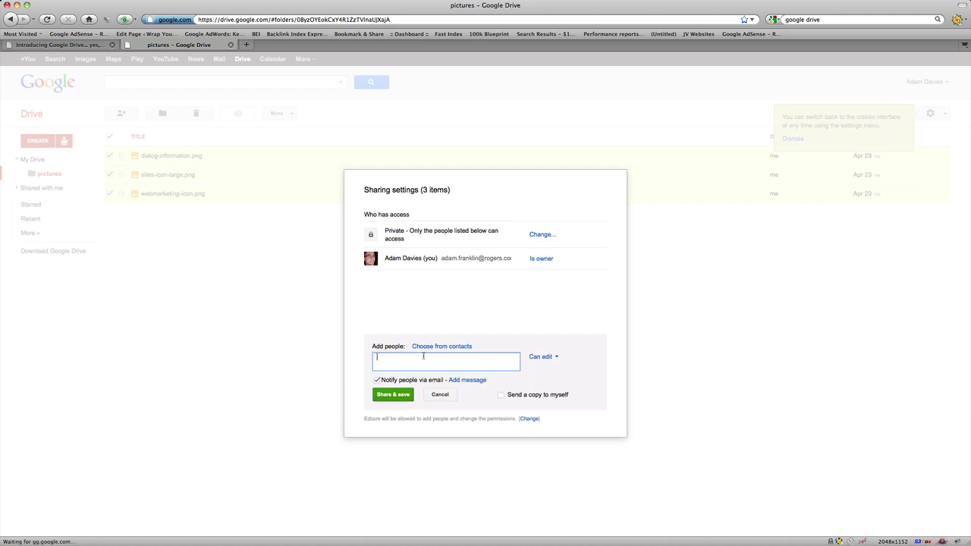
pyautogui.click(454, 398)
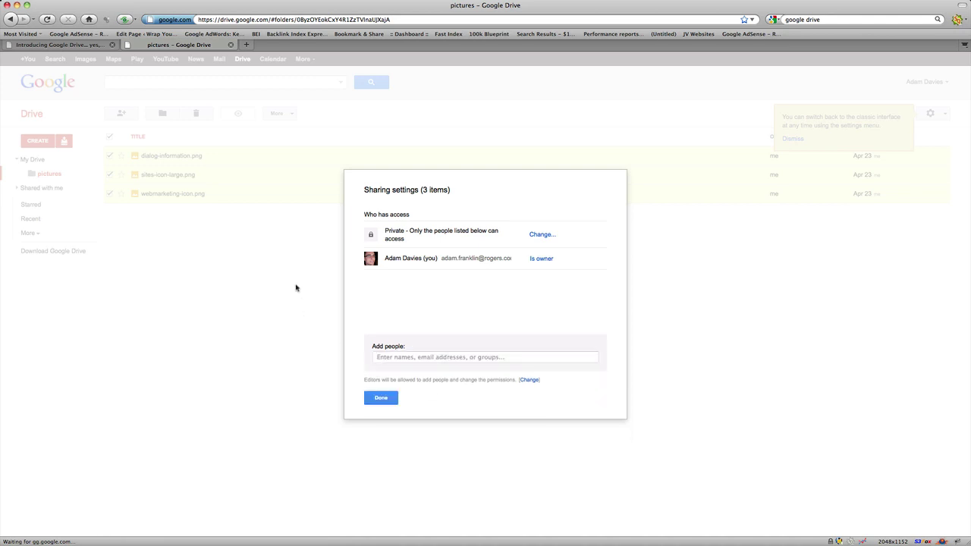
pyautogui.click(381, 398)
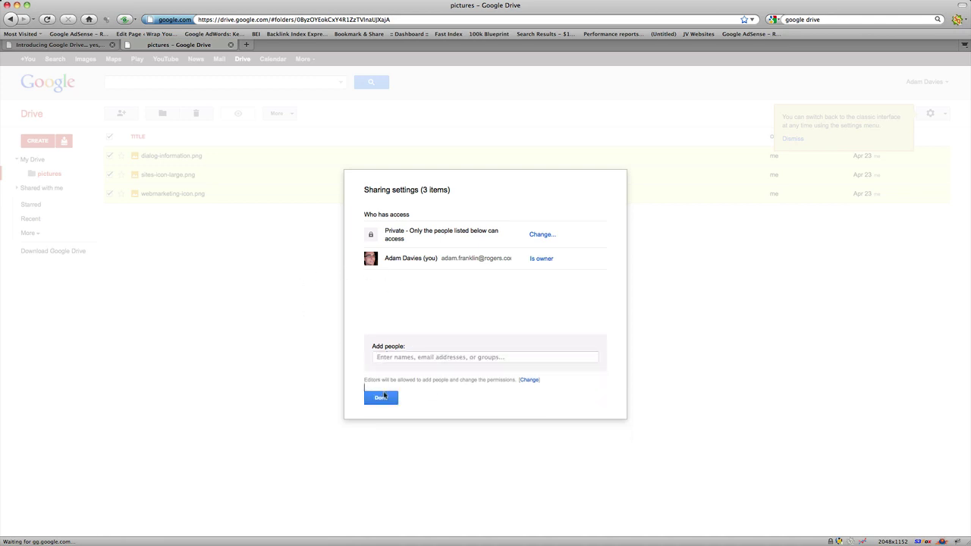